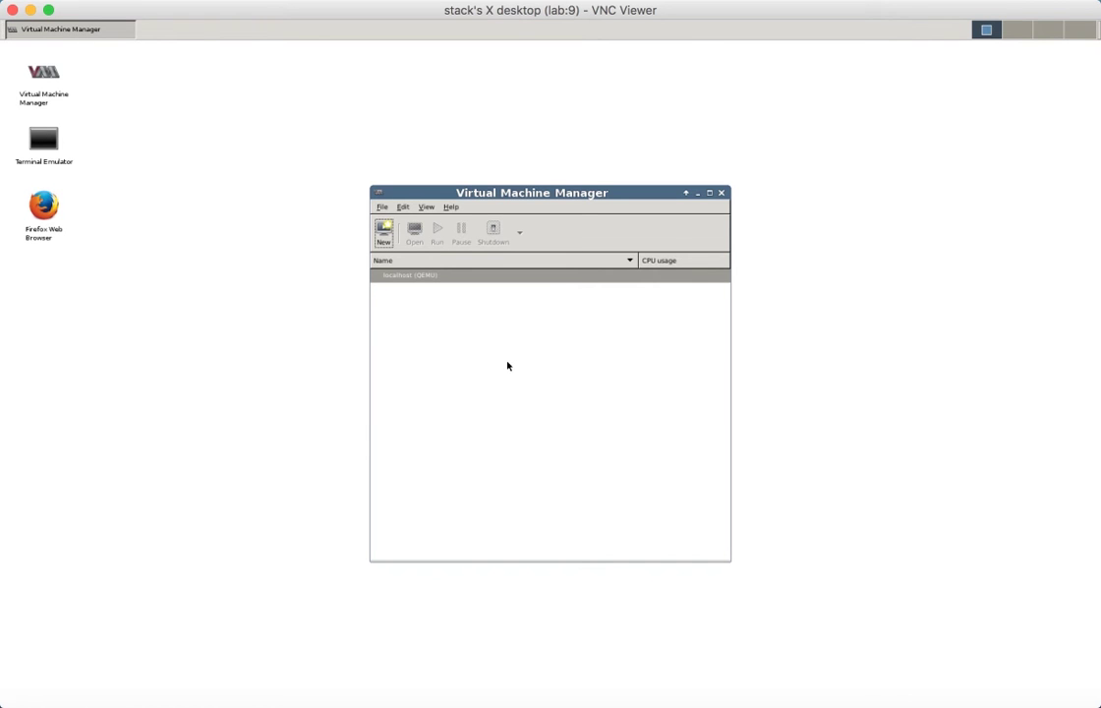
- Open the localhost virtual networks and start a new network named admin
{"action": "left_click", "coordinate": [403, 208]}
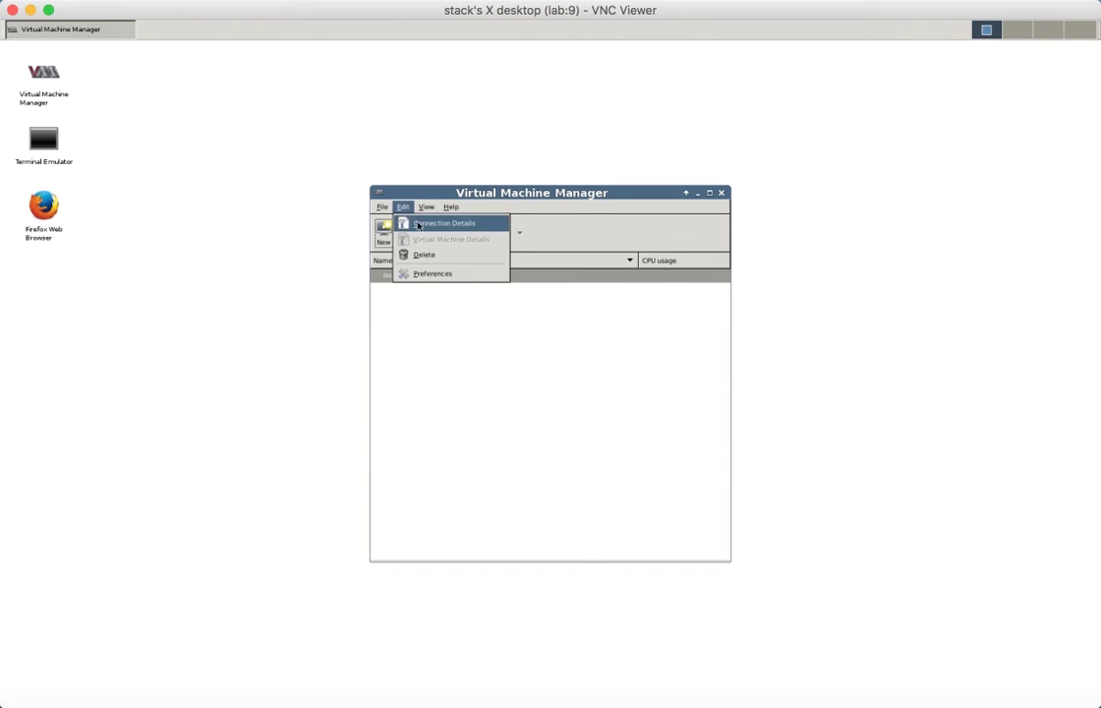
{"action": "left_click", "coordinate": [411, 224]}
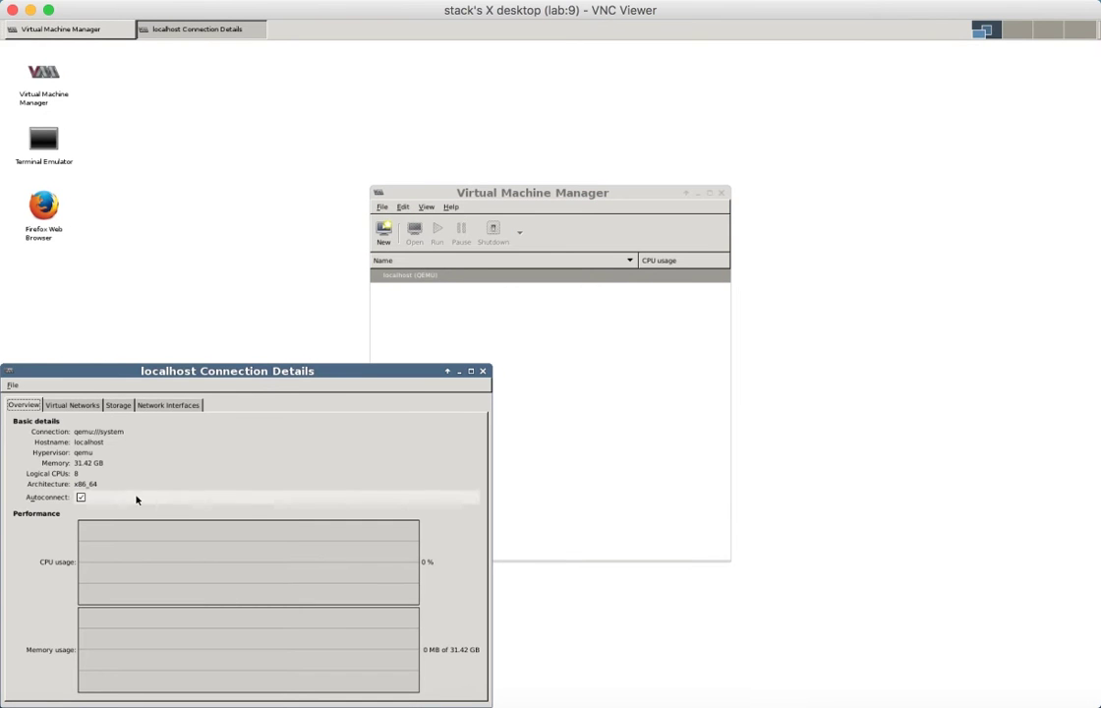
{"action": "left_click", "coordinate": [65, 406]}
{"action": "left_click", "coordinate": [20, 685]}
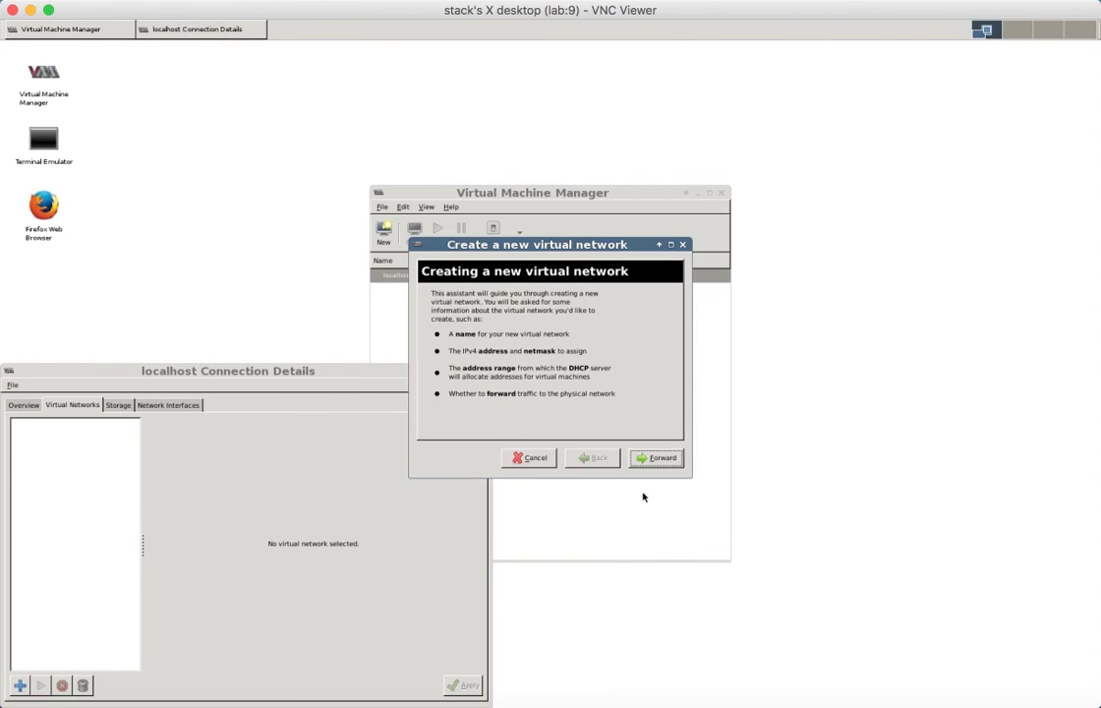
{"action": "left_click", "coordinate": [649, 461]}
{"action": "type", "text": "admin"}
{"action": "left_click", "coordinate": [649, 461]}
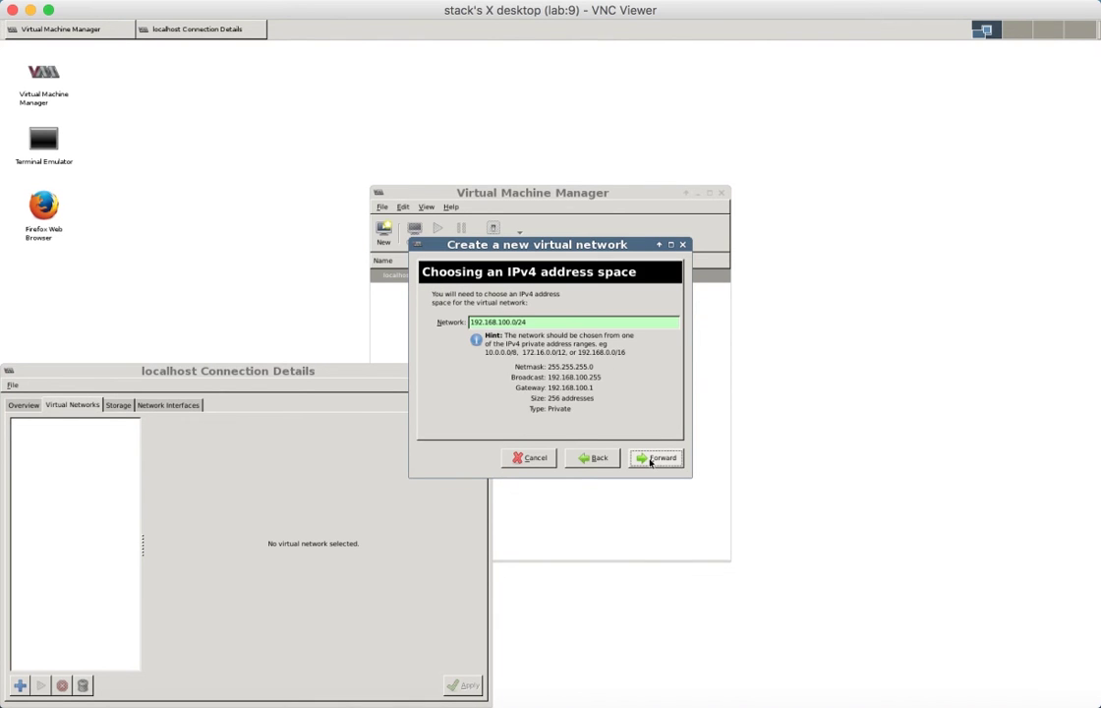
- Give the admin network the 10.20.0.0/24 address space, DHCP disabled and NAT forwarding
{"action": "triple_click", "coordinate": [540, 322]}
{"action": "type", "text": "10"}
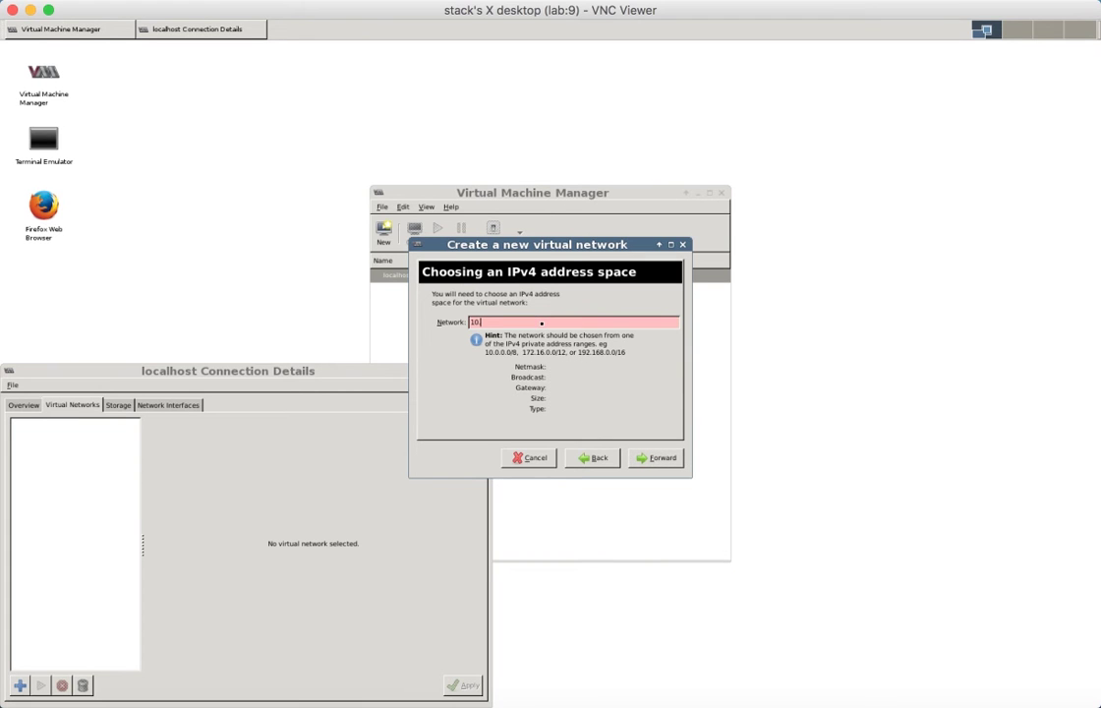
{"action": "type", "text": ".20.0.0"}
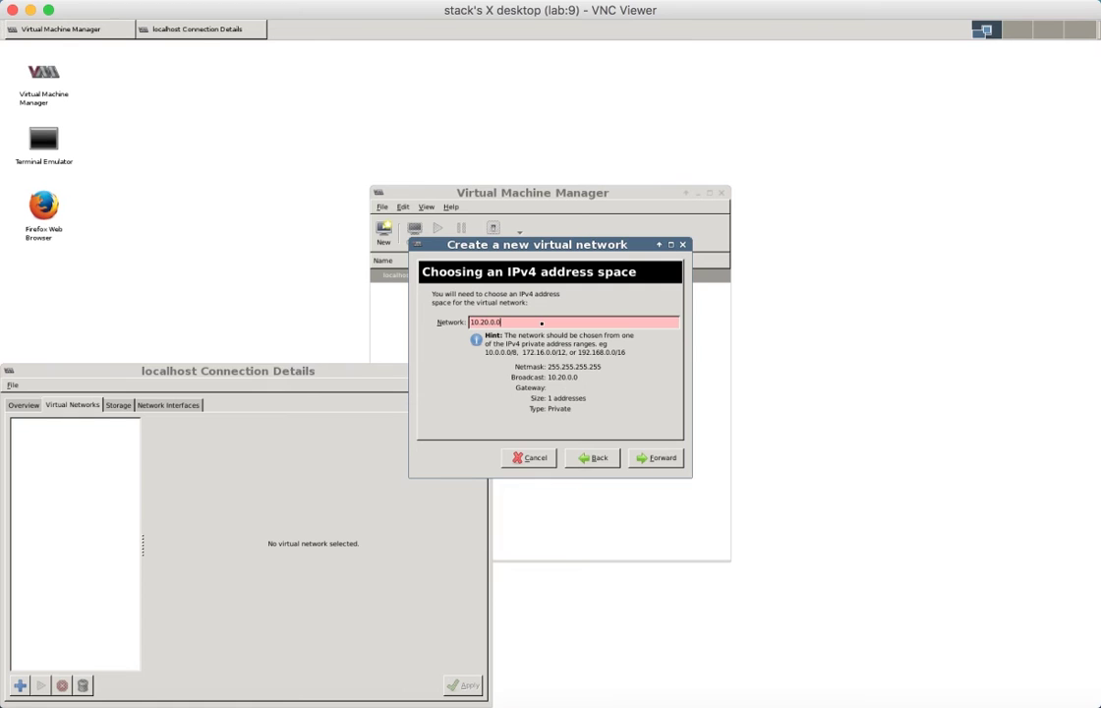
{"action": "type", "text": "/24"}
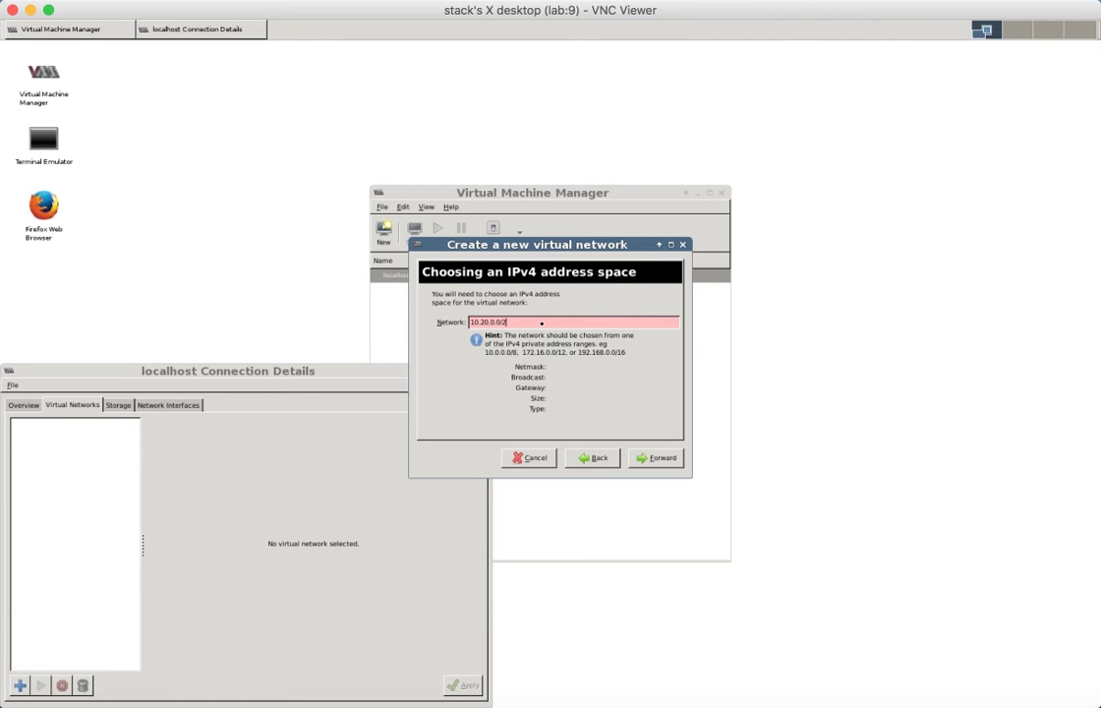
{"action": "left_click", "coordinate": [659, 457]}
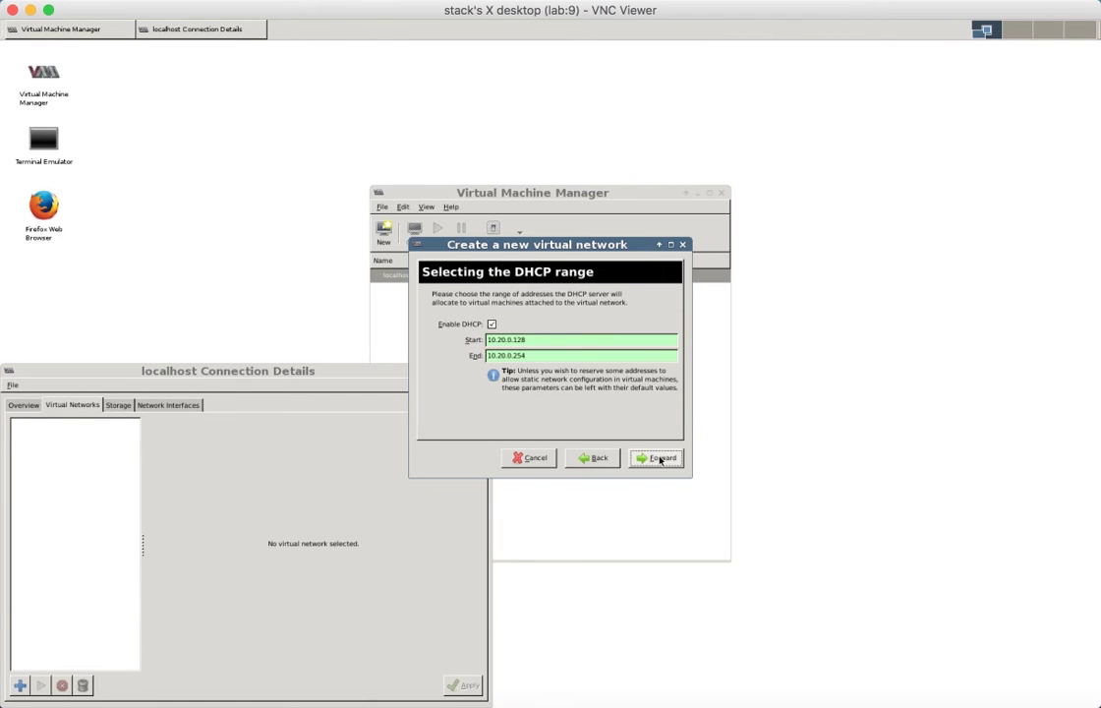
{"action": "left_click", "coordinate": [491, 324]}
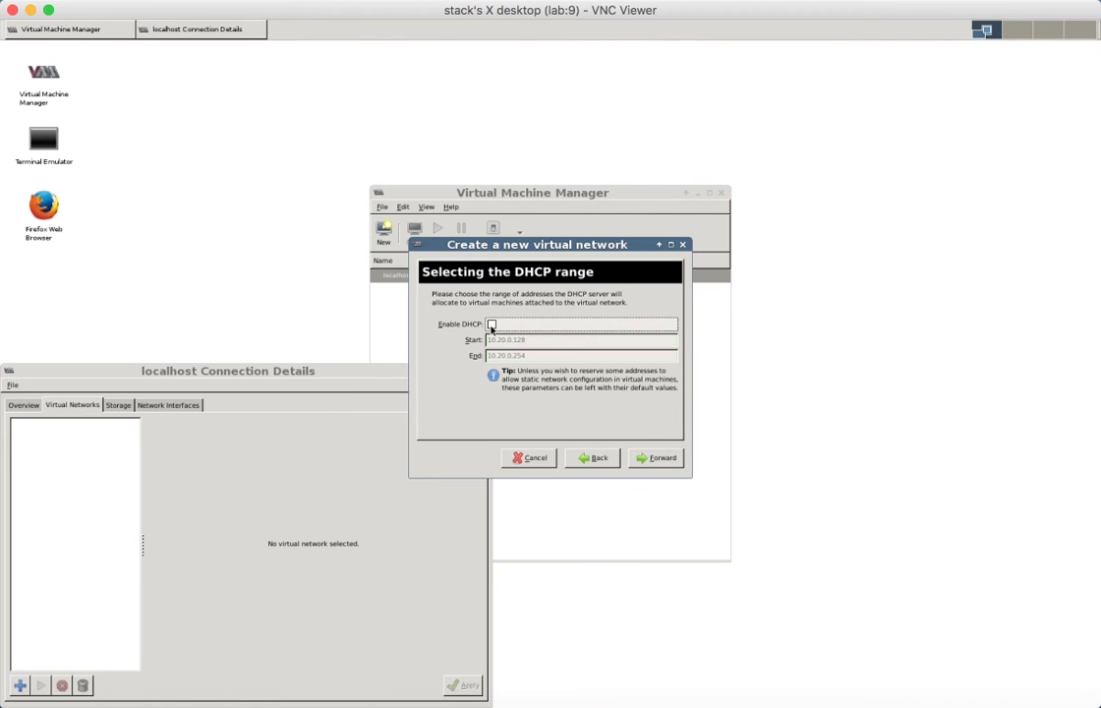
{"action": "left_click", "coordinate": [660, 458]}
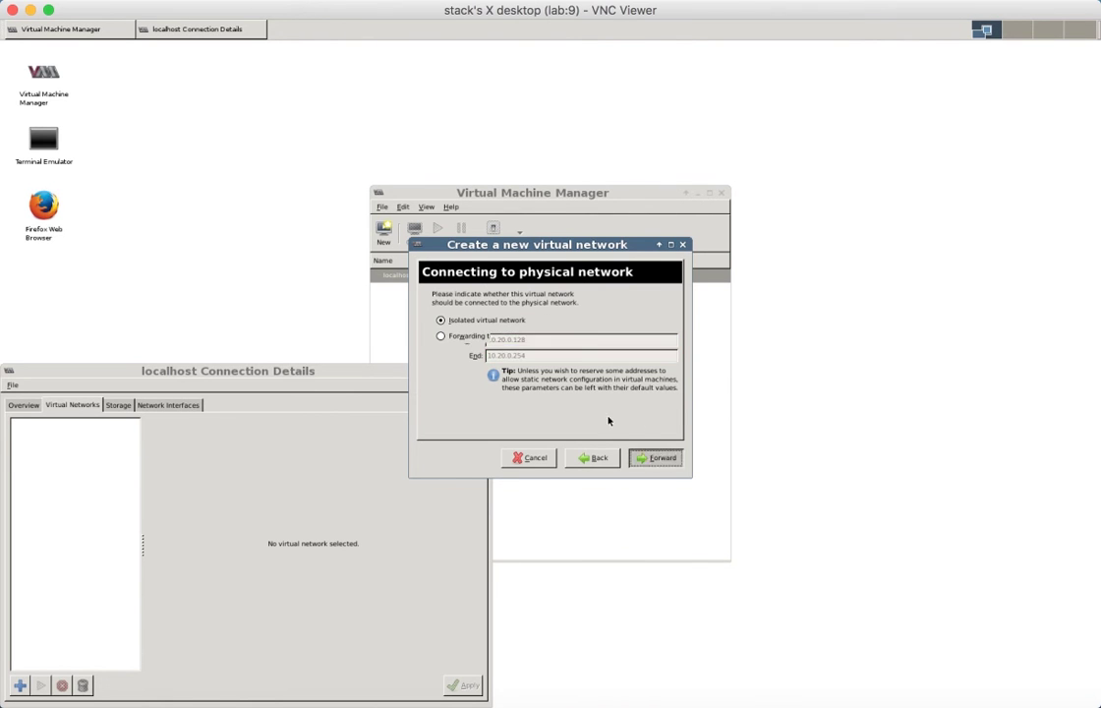
{"action": "left_click", "coordinate": [440, 336]}
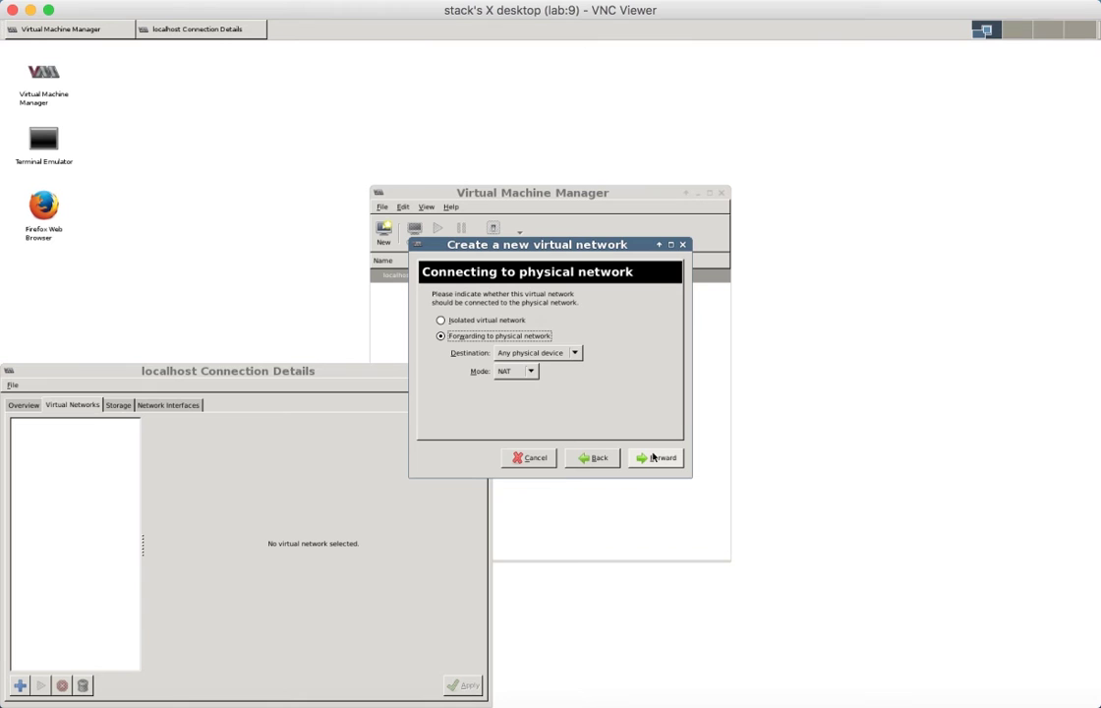
{"action": "left_click", "coordinate": [654, 458]}
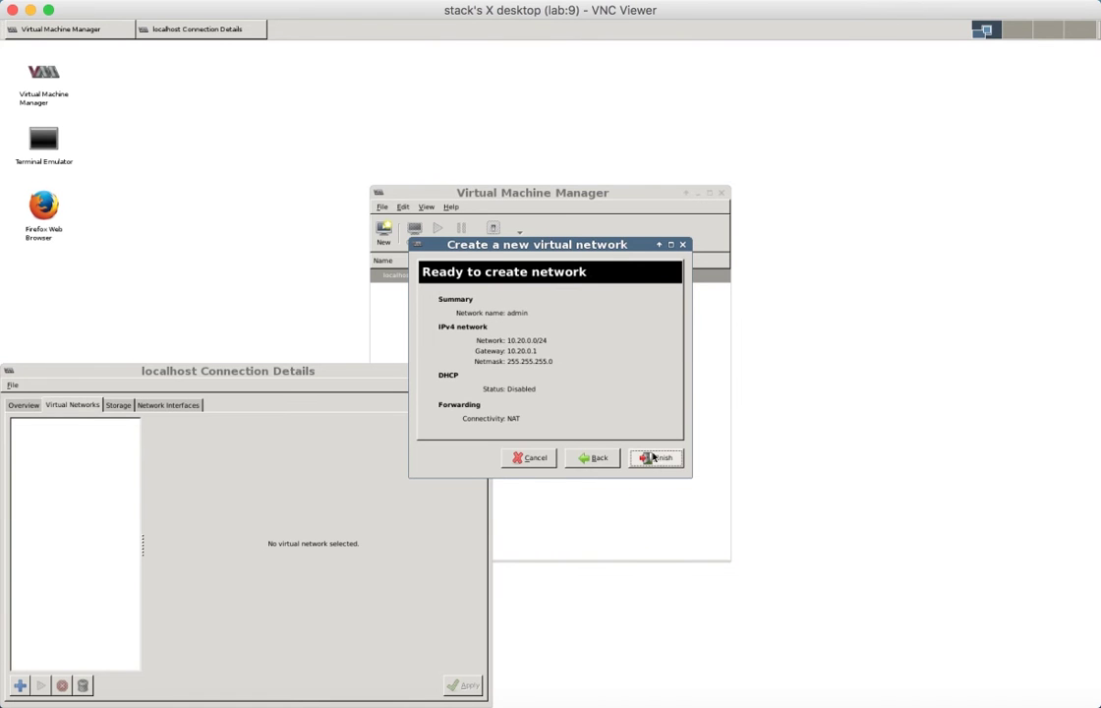
- Create the admin network, then start a VM named fuel installing from MirantisOpenStack-9.0.iso
{"action": "left_click", "coordinate": [651, 458]}
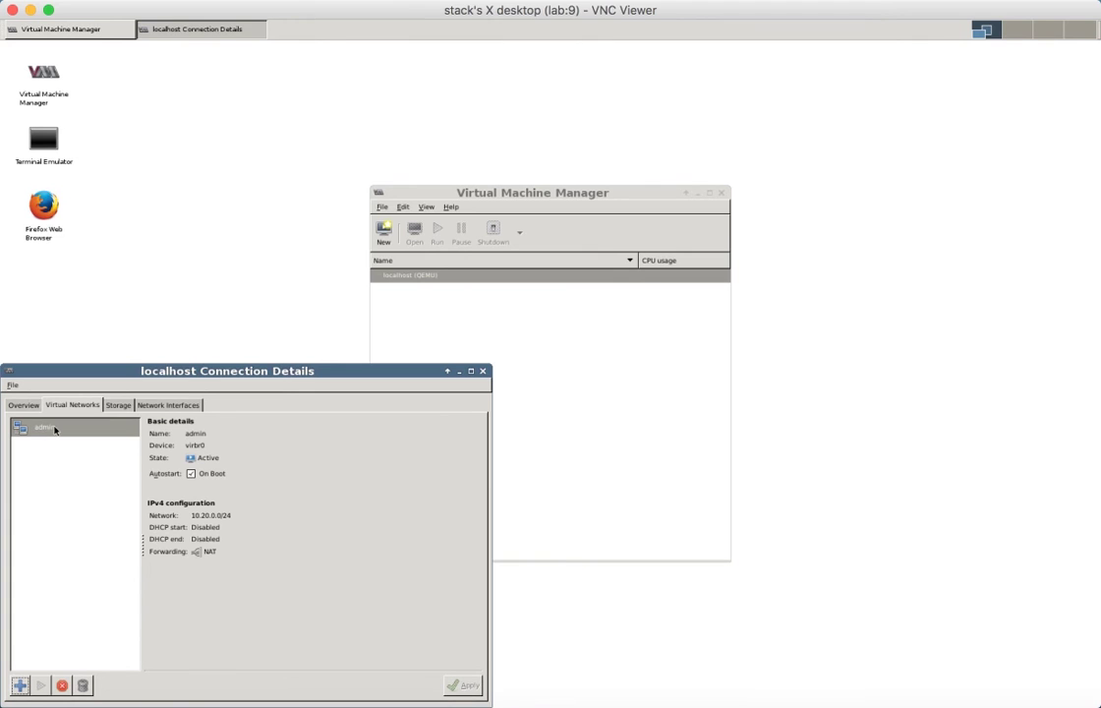
{"action": "left_click", "coordinate": [470, 332]}
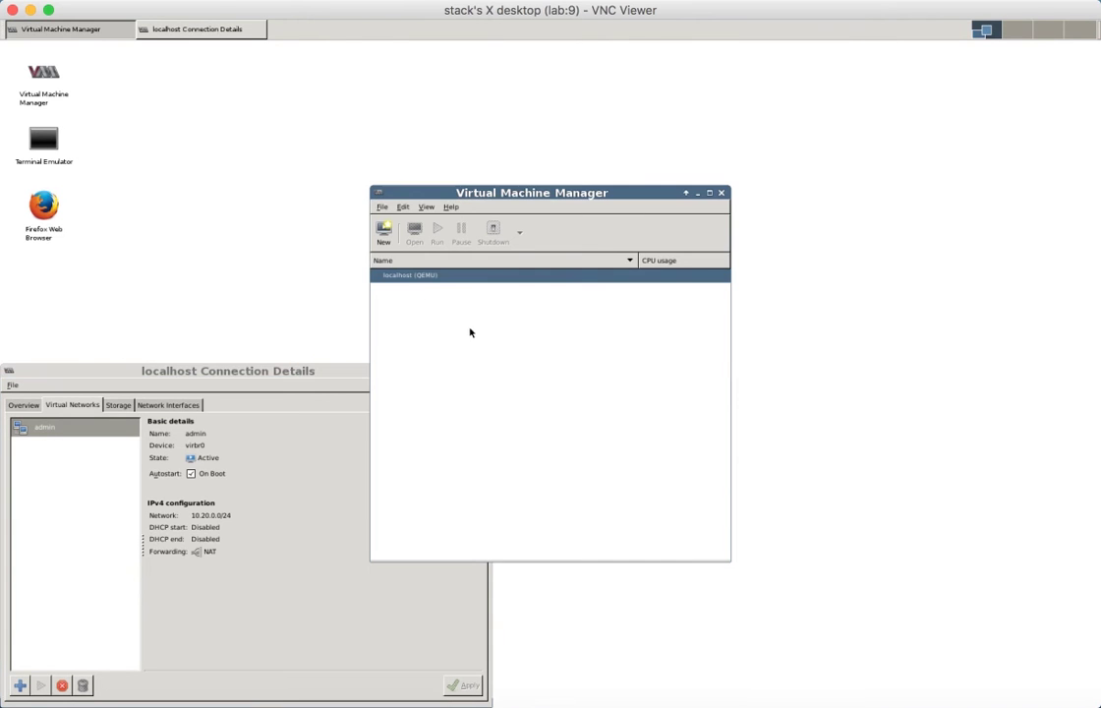
{"action": "left_click", "coordinate": [383, 234]}
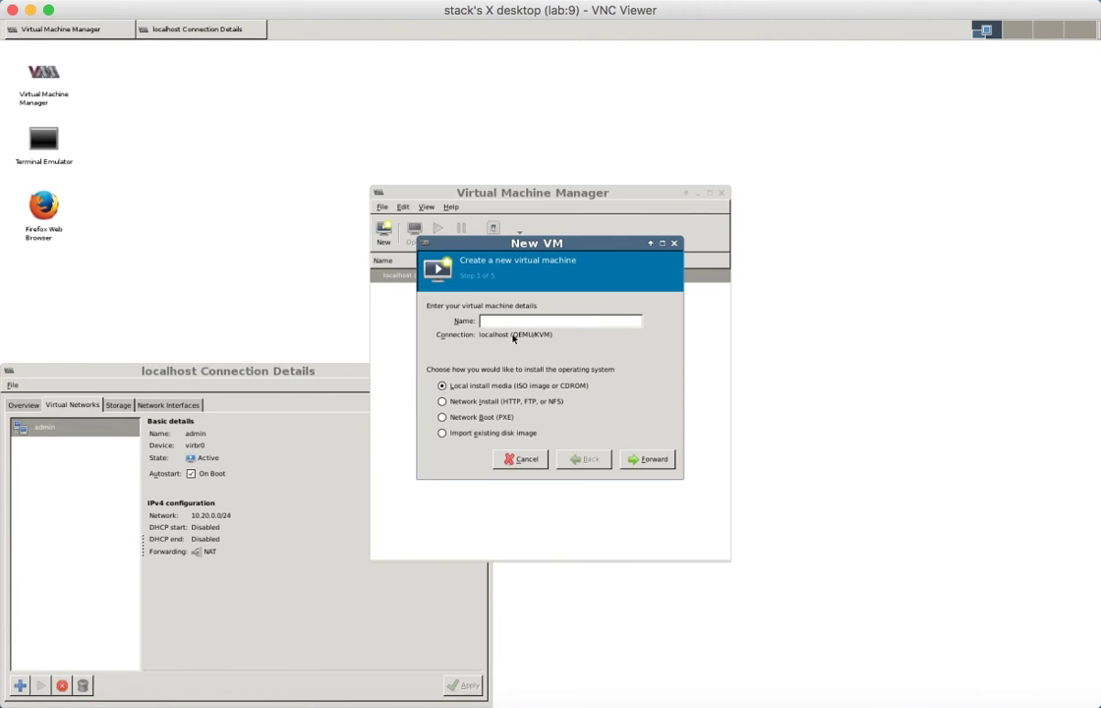
{"action": "type", "text": "fuel"}
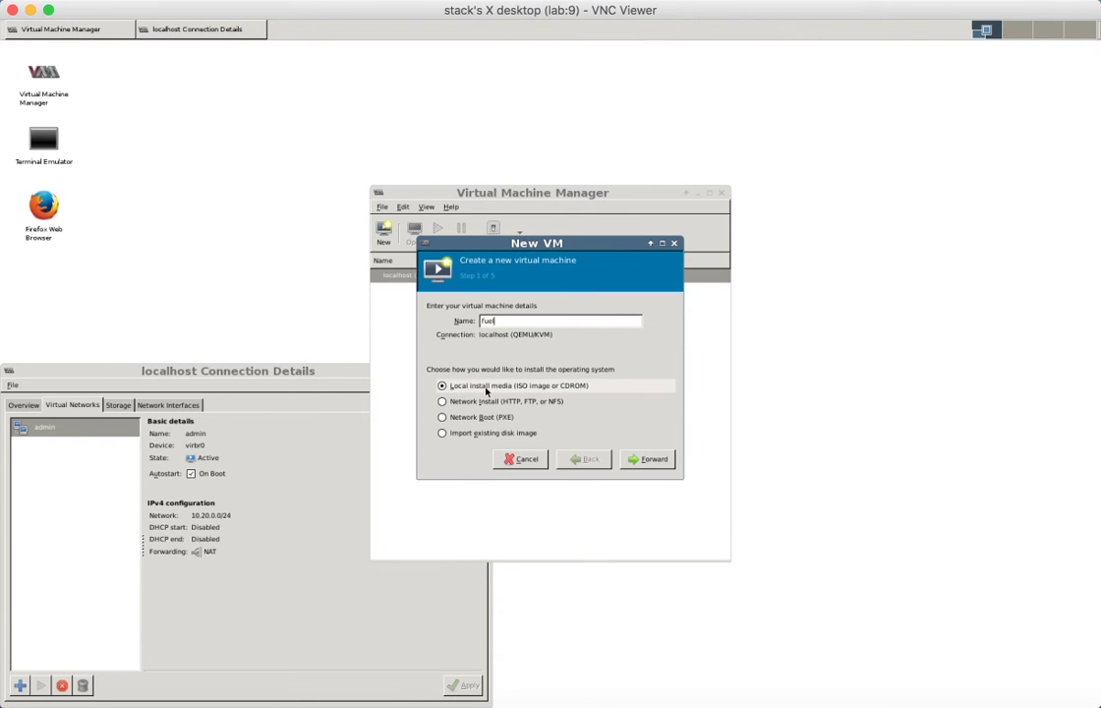
{"action": "left_click", "coordinate": [649, 459]}
{"action": "left_click", "coordinate": [652, 374]}
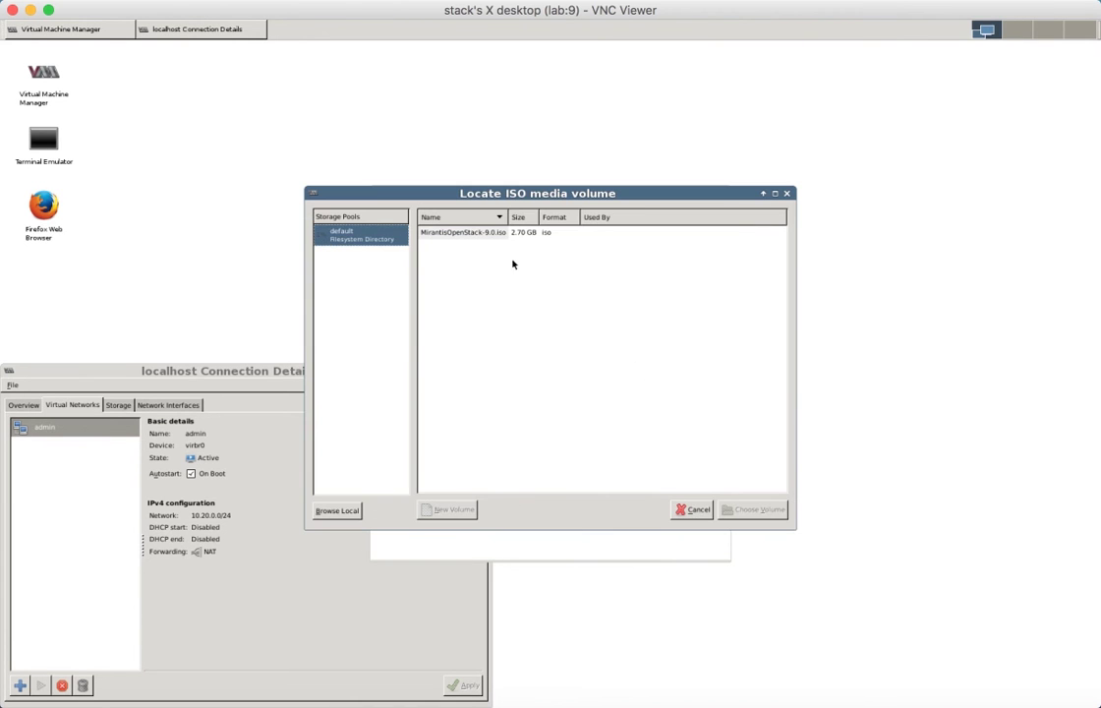
{"action": "left_click", "coordinate": [470, 234]}
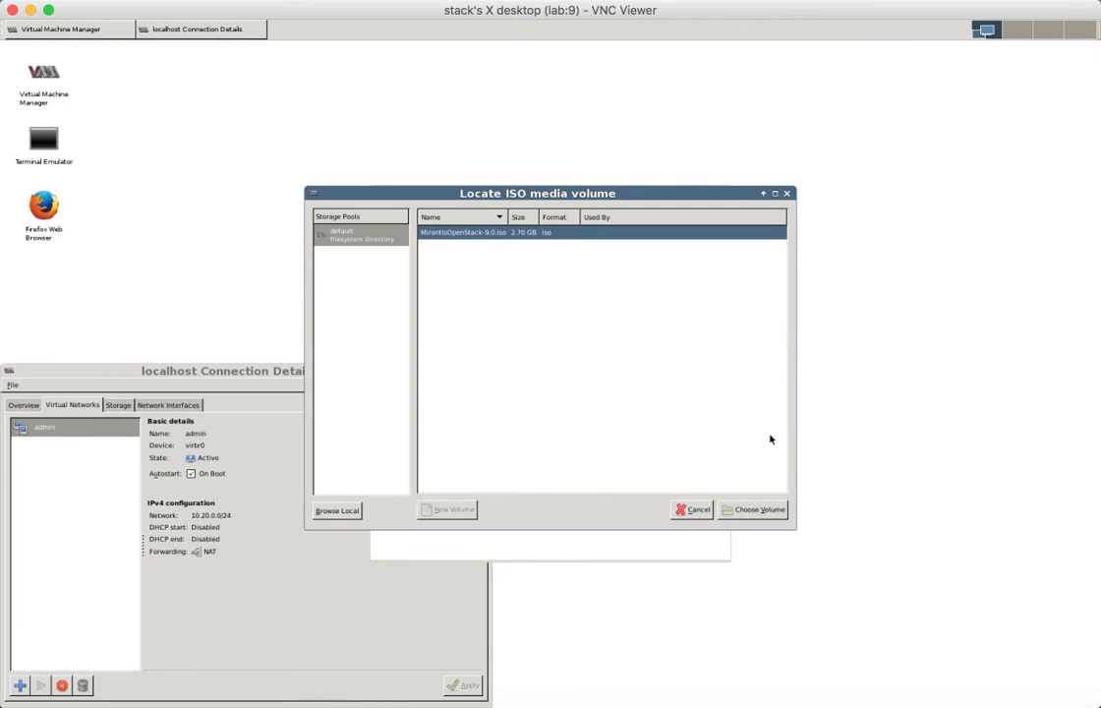
{"action": "left_click", "coordinate": [755, 510]}
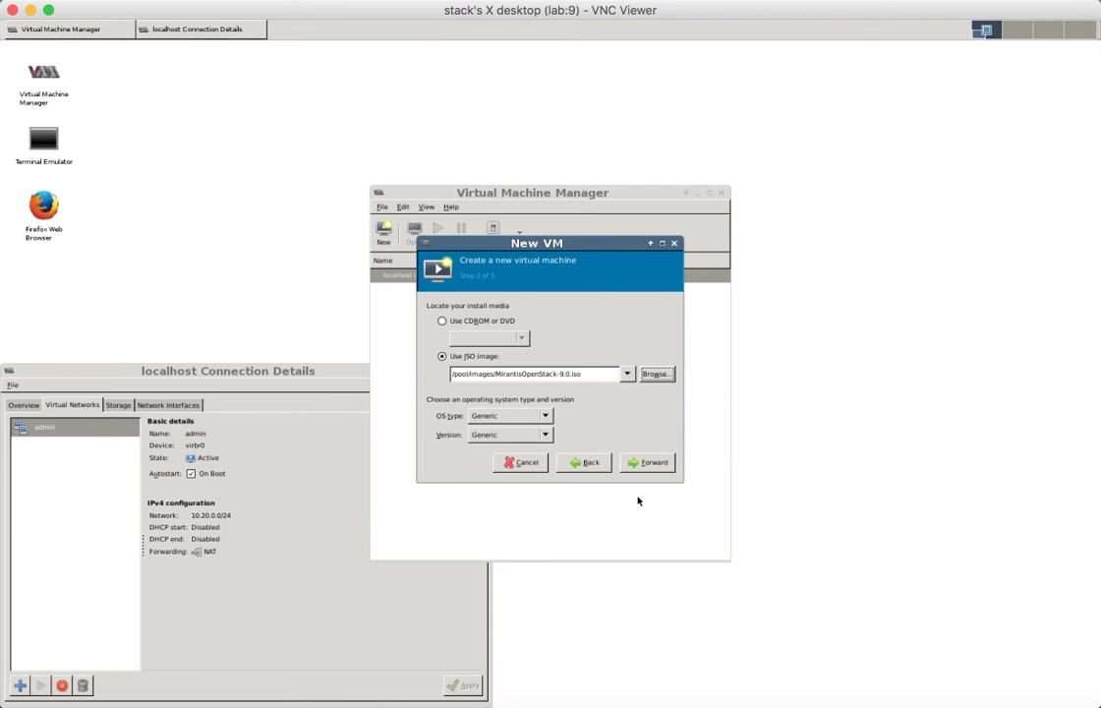
- Set the fuel VM's OS type to Linux, with 4096 MB memory and 2 CPUs
{"action": "left_click", "coordinate": [531, 416]}
{"action": "left_click", "coordinate": [536, 429]}
{"action": "left_click", "coordinate": [661, 462]}
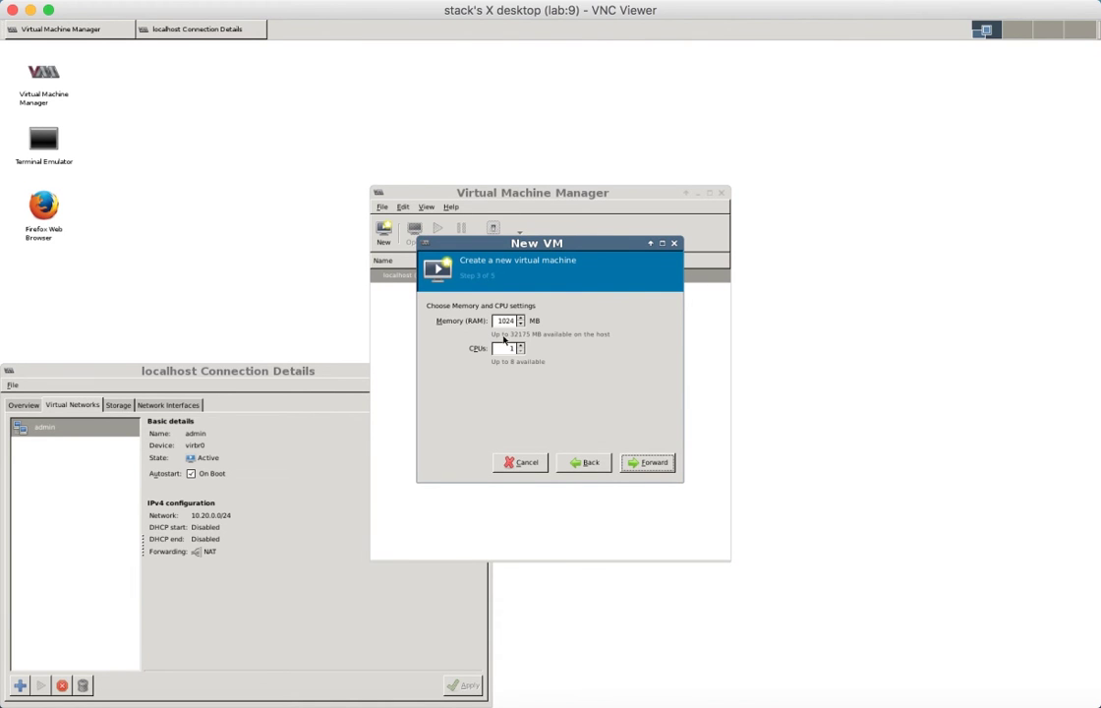
{"action": "left_click", "coordinate": [505, 320]}
{"action": "key", "text": "ctrl+a"}
{"action": "type", "text": "4096"}
{"action": "key", "text": "Tab"}
{"action": "type", "text": "2"}
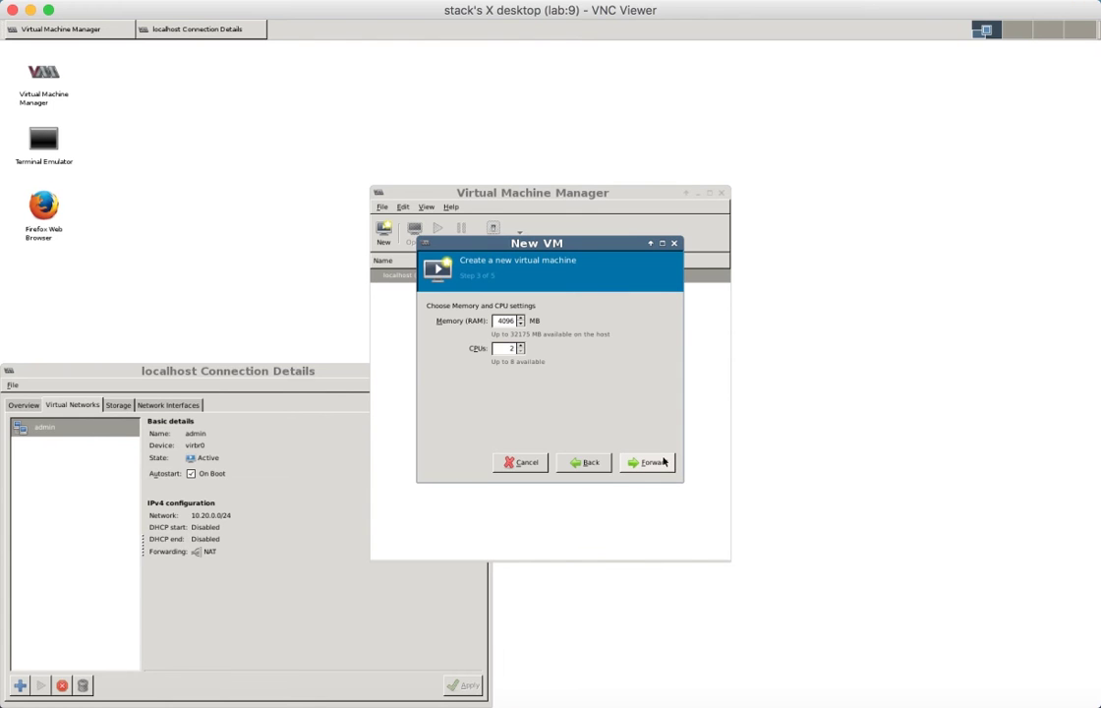
{"action": "left_click", "coordinate": [664, 461]}
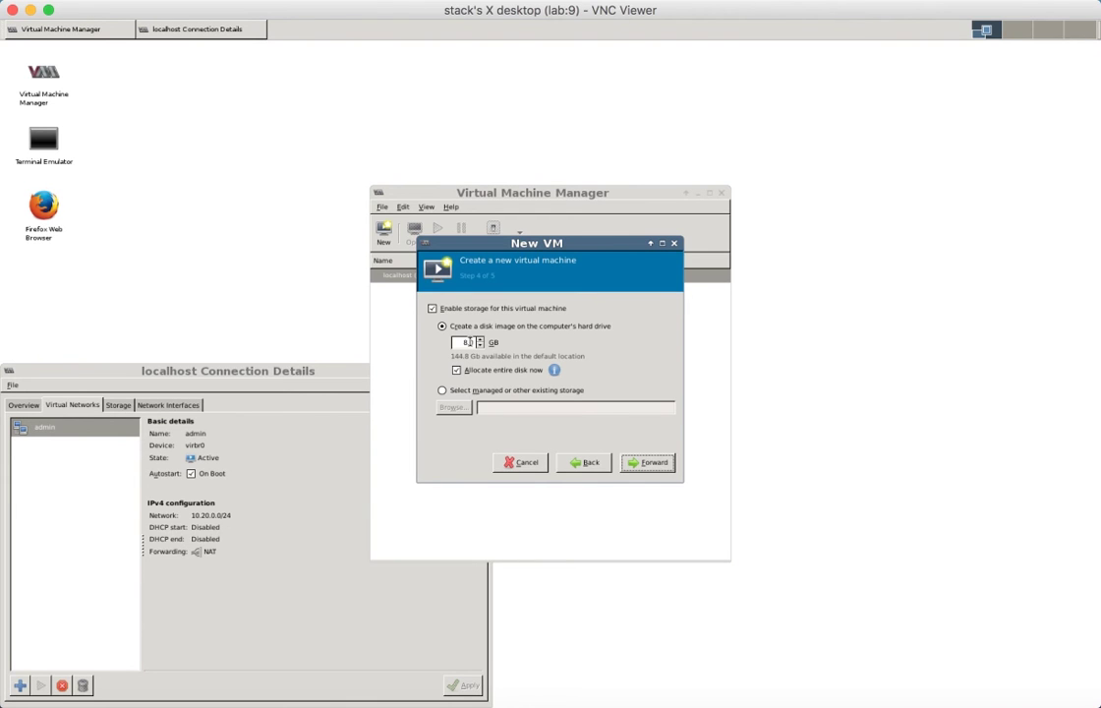
- Give it a 65 GB disk without full allocation and create it on the admin network
{"action": "left_click", "coordinate": [470, 341]}
{"action": "double_click", "coordinate": [470, 341]}
{"action": "type", "text": "65"}
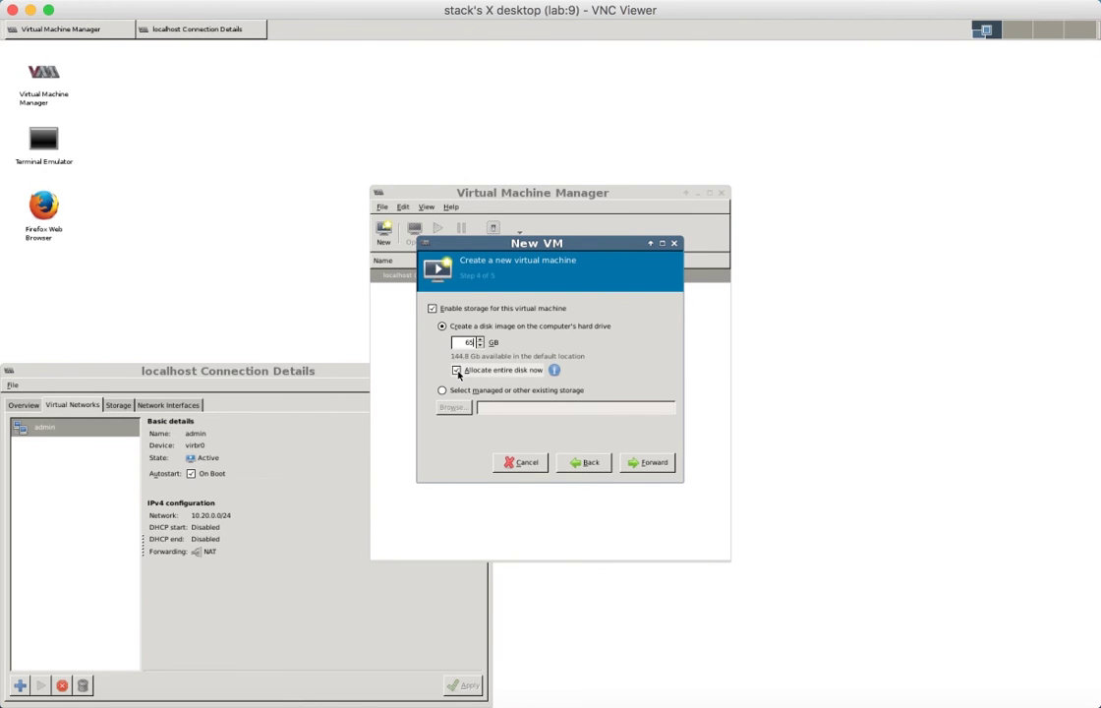
{"action": "left_click", "coordinate": [457, 371]}
{"action": "left_click", "coordinate": [654, 463]}
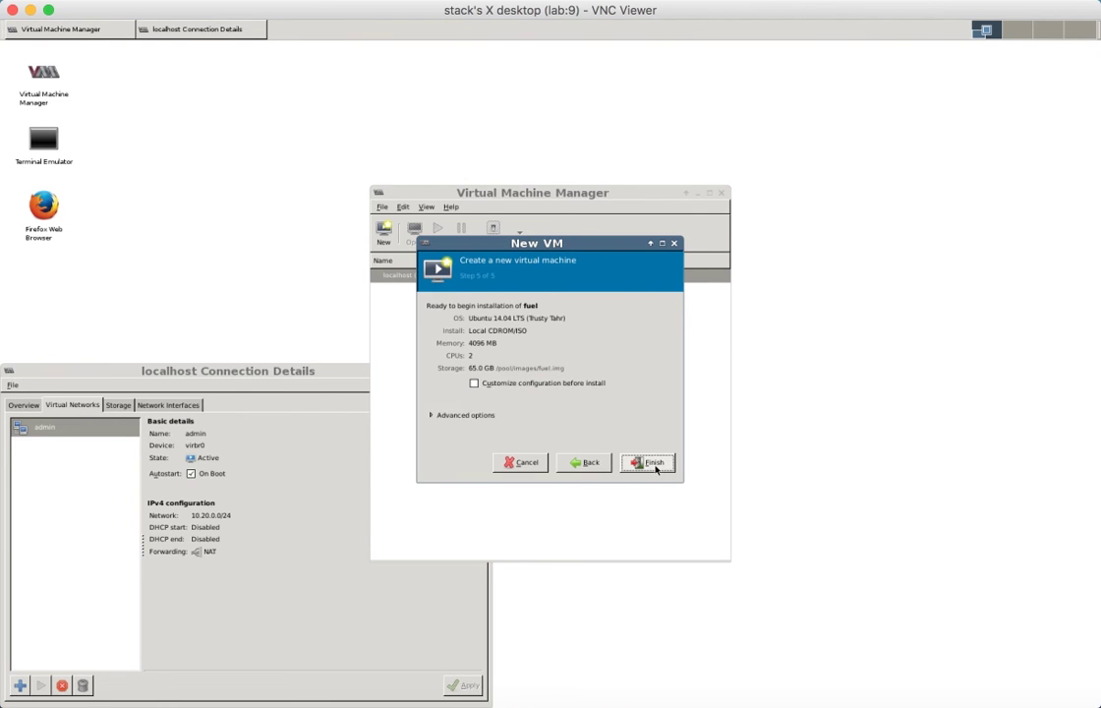
{"action": "left_click", "coordinate": [434, 417]}
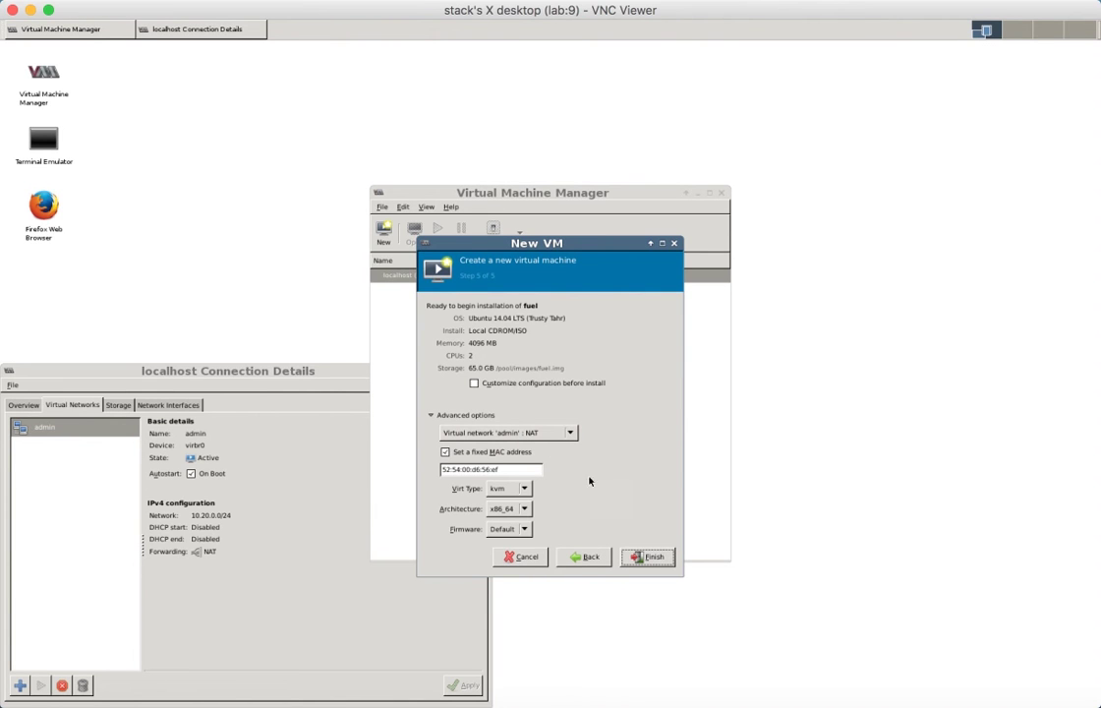
{"action": "left_click", "coordinate": [647, 557]}
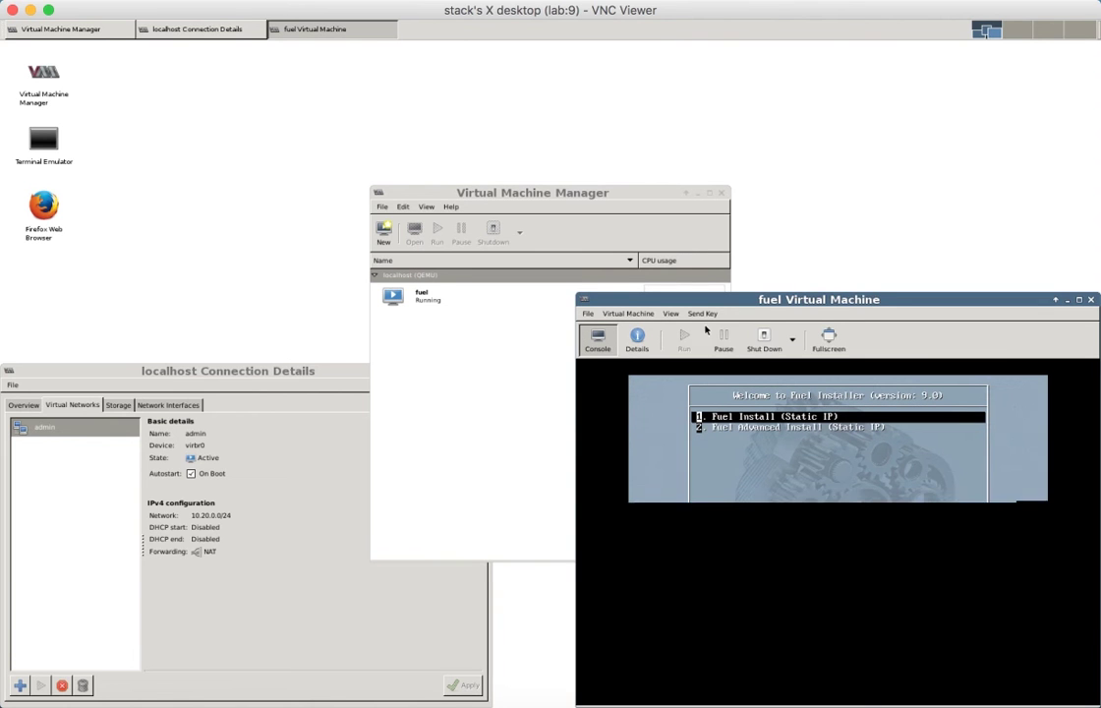
- Move the VM console into view and boot the Fuel Install option
{"action": "left_click_drag", "start_coordinate": [699, 300], "coordinate": [320, 186]}
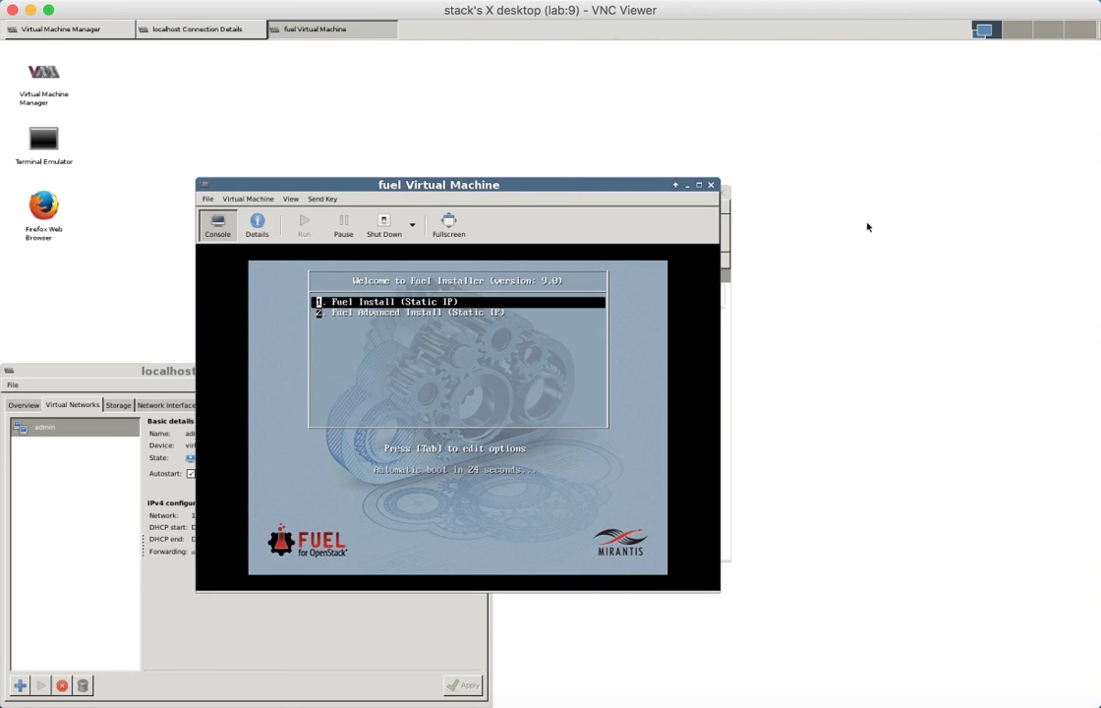
{"action": "key", "text": "Return"}
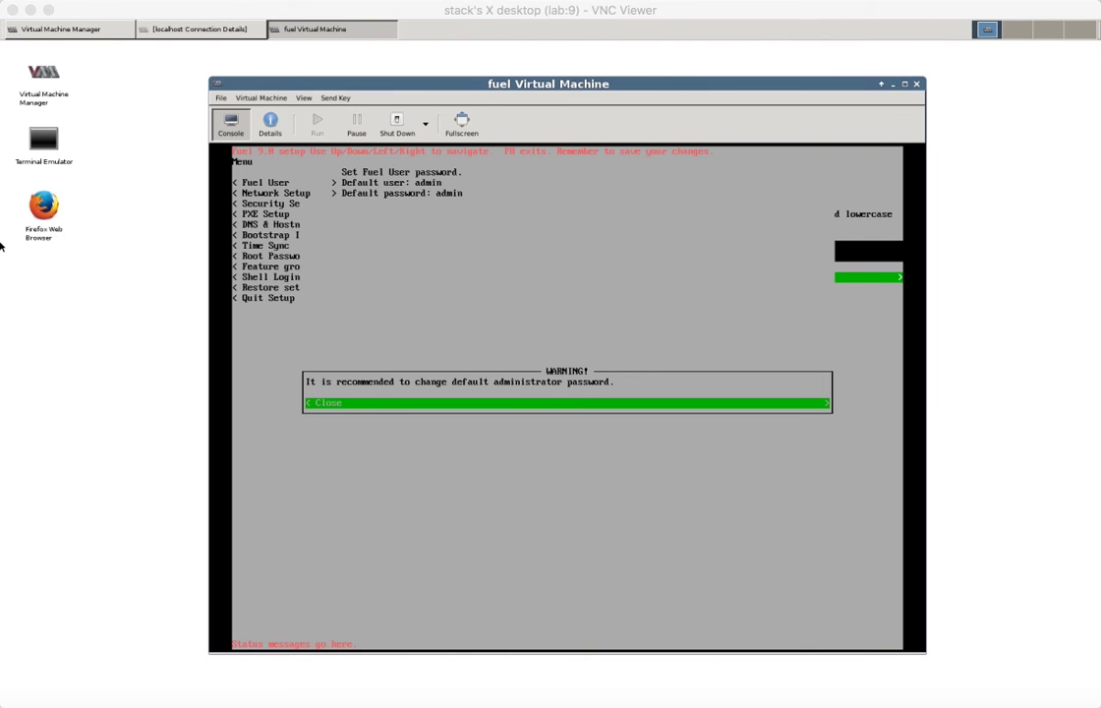
- Dismiss the default-password warning and quit Fuel setup without saving
{"action": "left_click", "coordinate": [563, 87]}
{"action": "key", "text": "Return"}
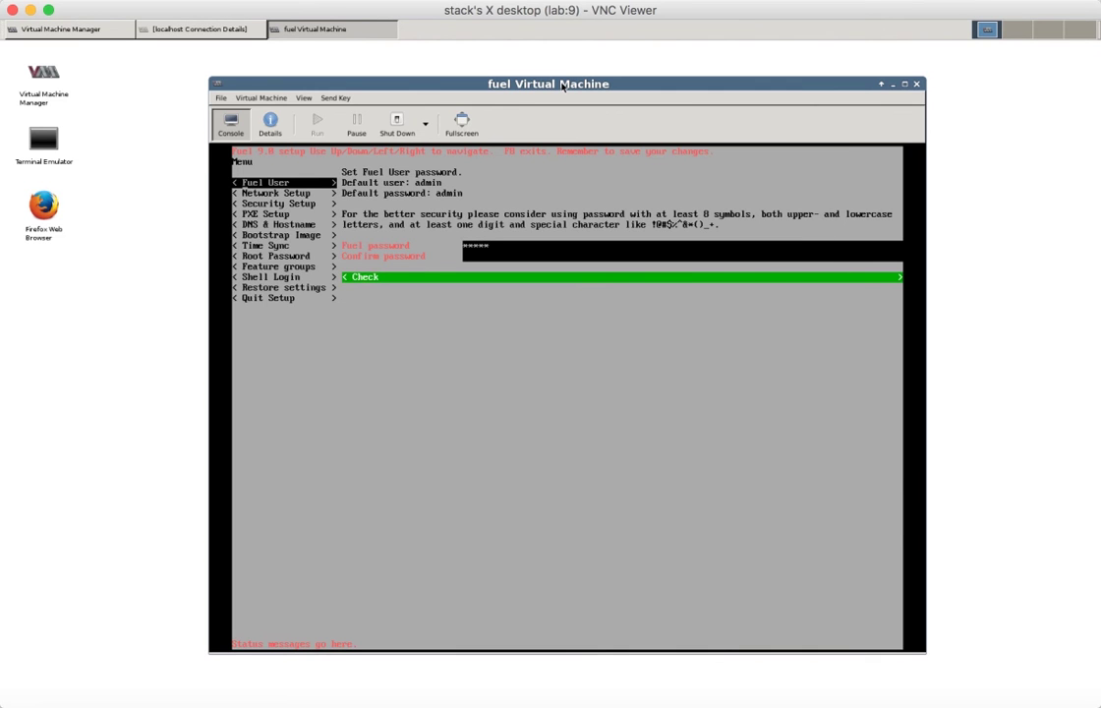
{"action": "key", "text": "Down"}
{"action": "key", "text": "Down"}
{"action": "key", "text": "Down"}
{"action": "key", "text": "Down"}
{"action": "key", "text": "Down"}
{"action": "key", "text": "Down"}
{"action": "key", "text": "Down"}
{"action": "key", "text": "Down"}
{"action": "key", "text": "Down"}
{"action": "key", "text": "Down"}
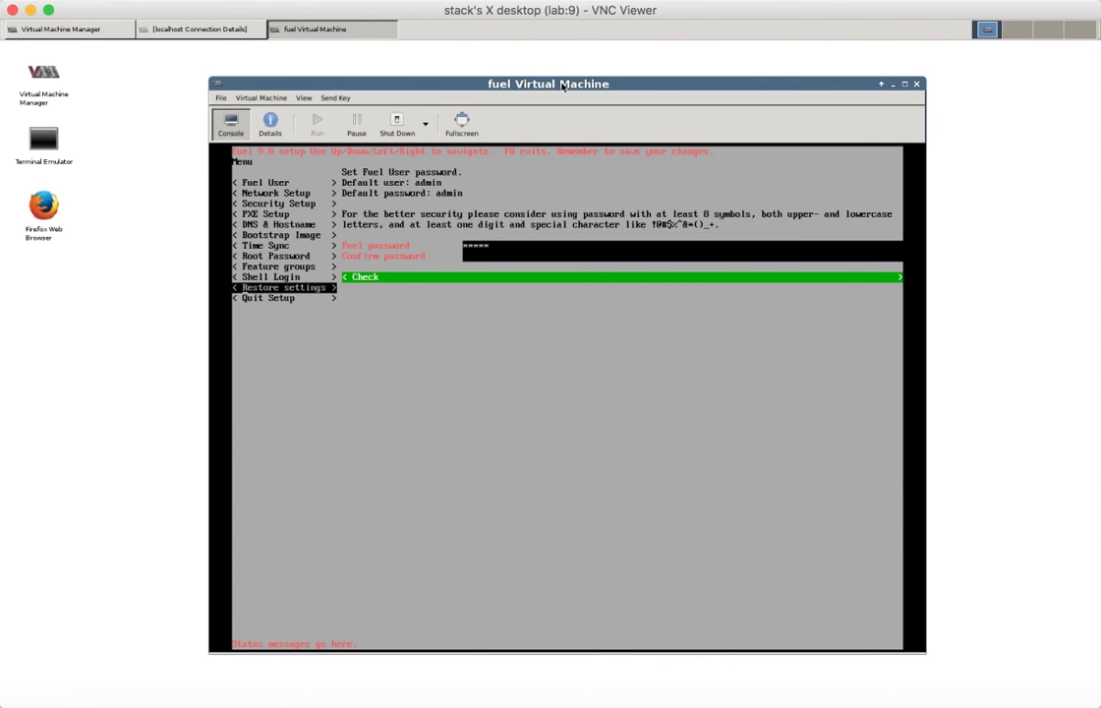
{"action": "key", "text": "Down"}
{"action": "key", "text": "Return"}
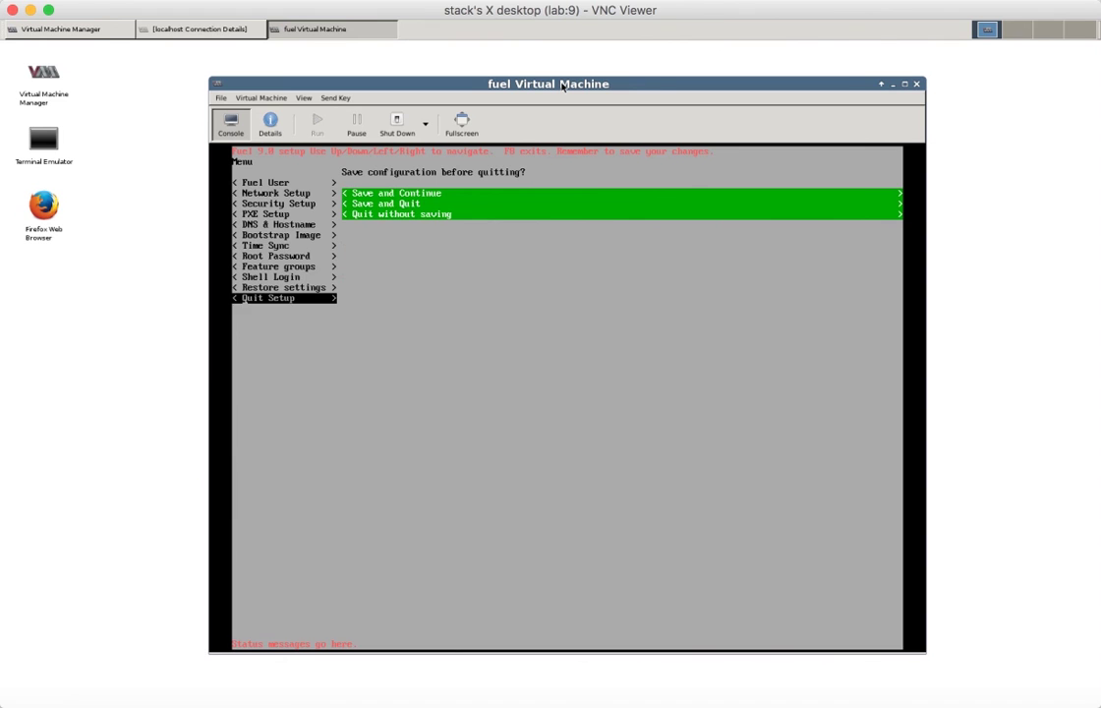
{"action": "key", "text": "Right"}
{"action": "key", "text": "Down"}
{"action": "key", "text": "Down"}
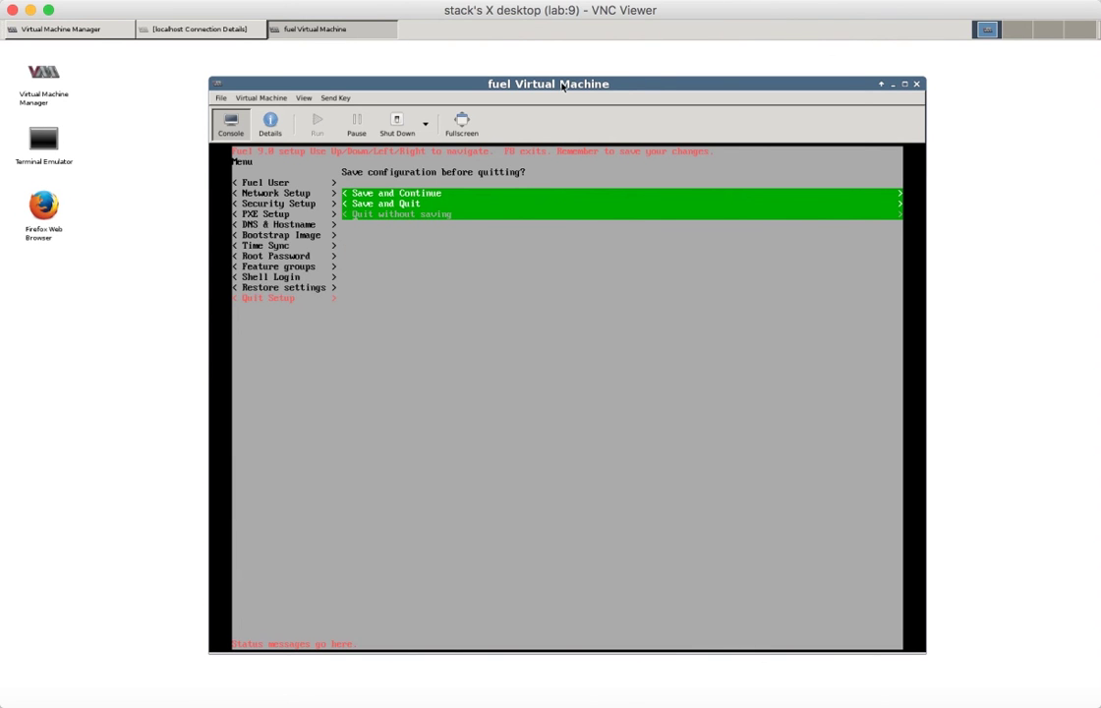
{"action": "key", "text": "Return"}
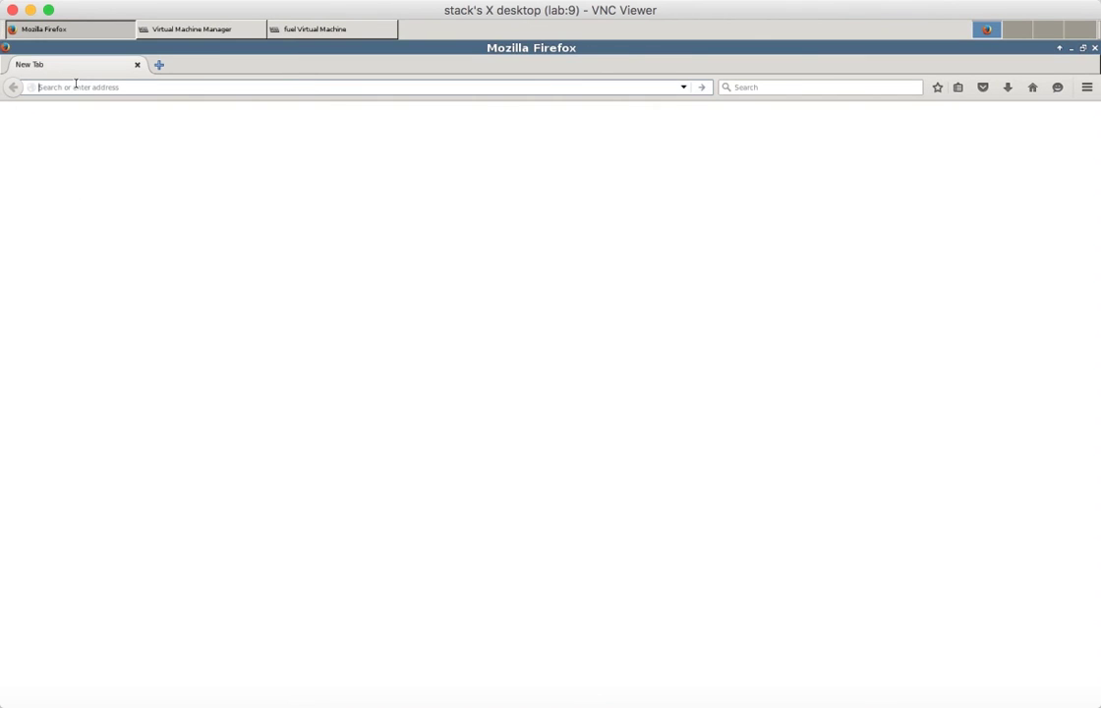
- Open 10.20.0.2 in Firefox and log in with the default admin credentials
{"action": "type", "text": "10"}
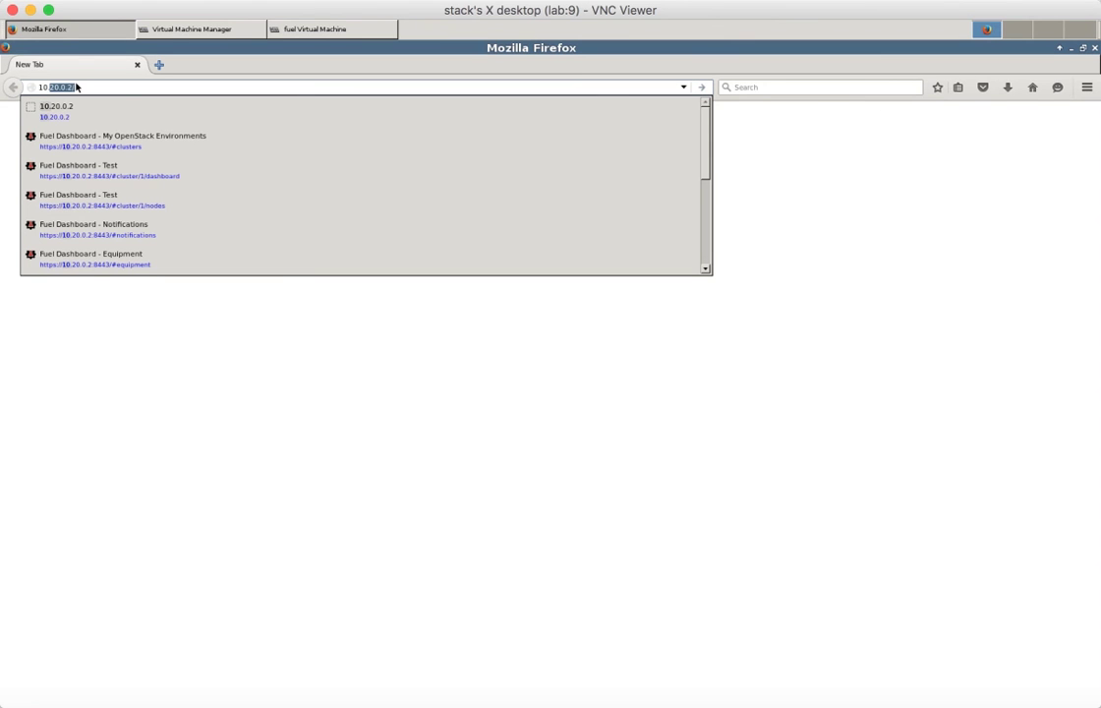
{"action": "type", "text": ".20.0.2"}
{"action": "key", "text": "Return"}
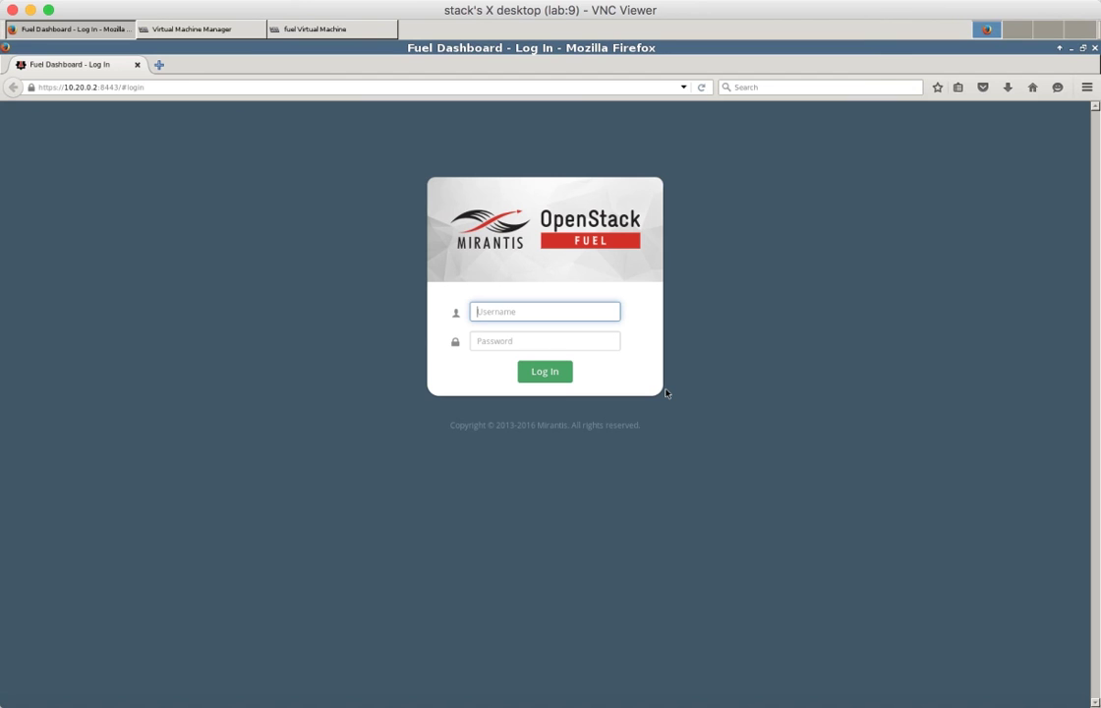
{"action": "type", "text": "admin"}
{"action": "key", "text": "Tab"}
{"action": "type", "text": "admin"}
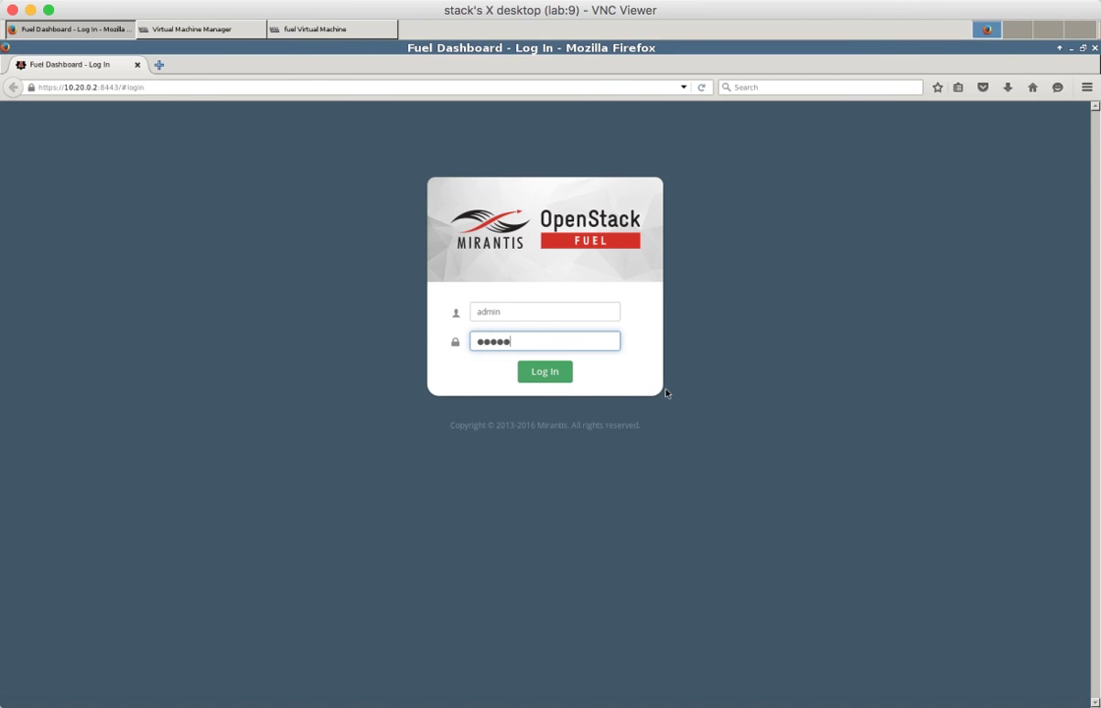
{"action": "left_click", "coordinate": [547, 374]}
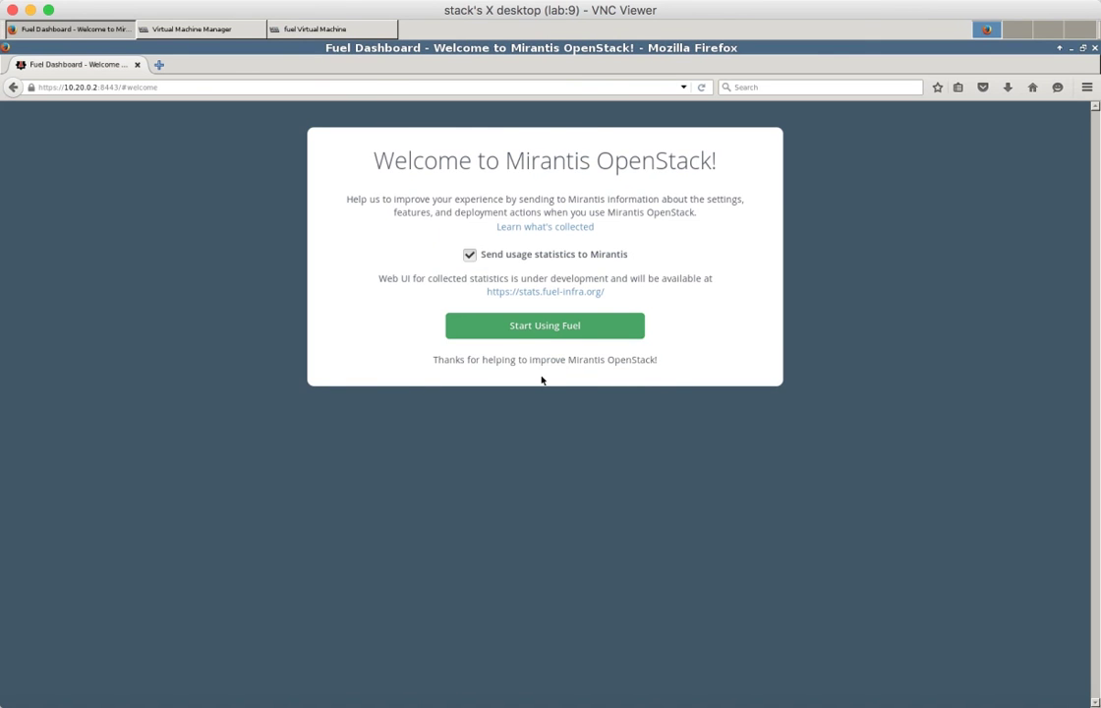
- Start using Fuel, then view and close the notifications list
{"action": "left_click", "coordinate": [543, 325]}
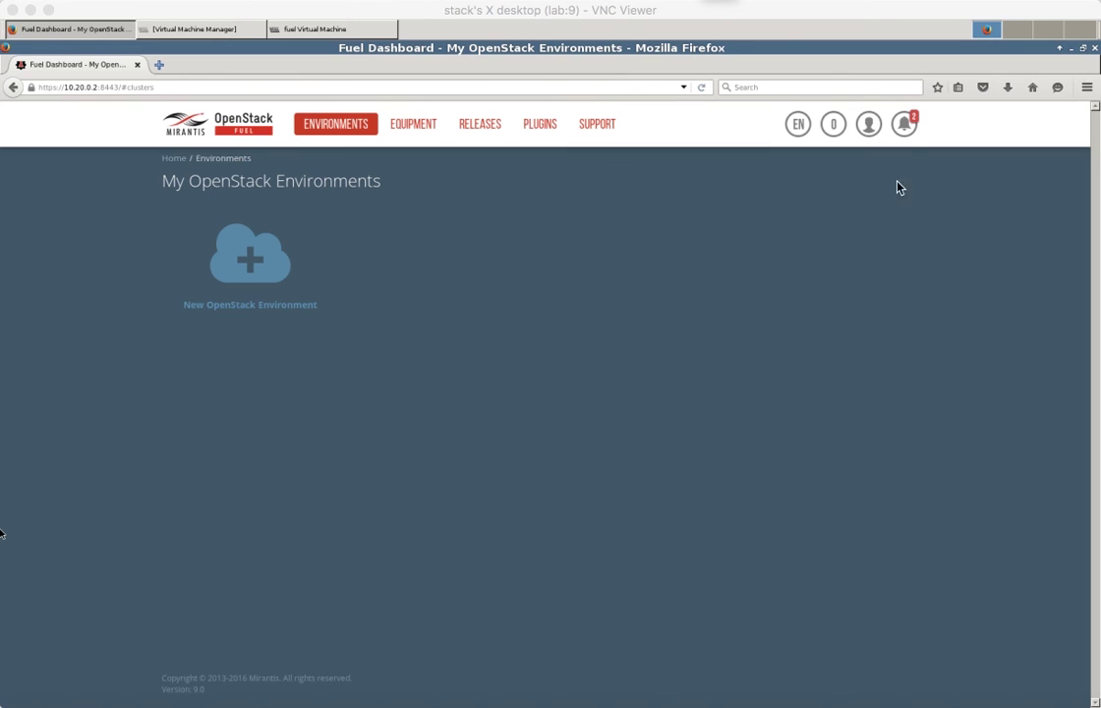
{"action": "left_click", "coordinate": [904, 124]}
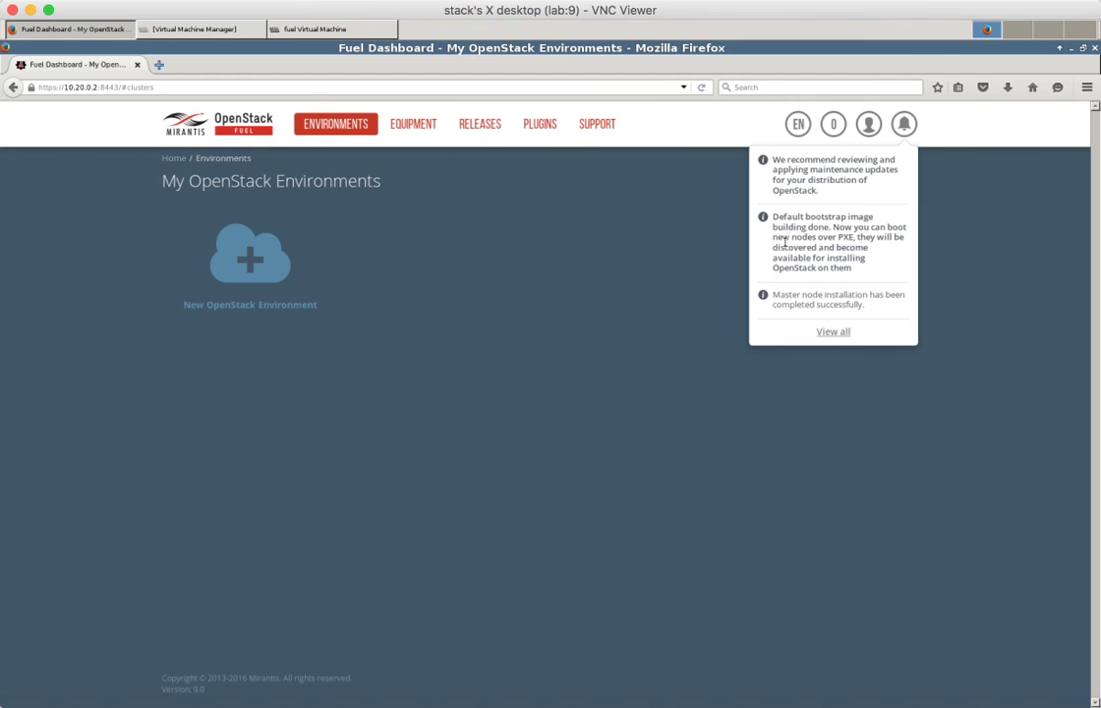
{"action": "left_click", "coordinate": [590, 301]}
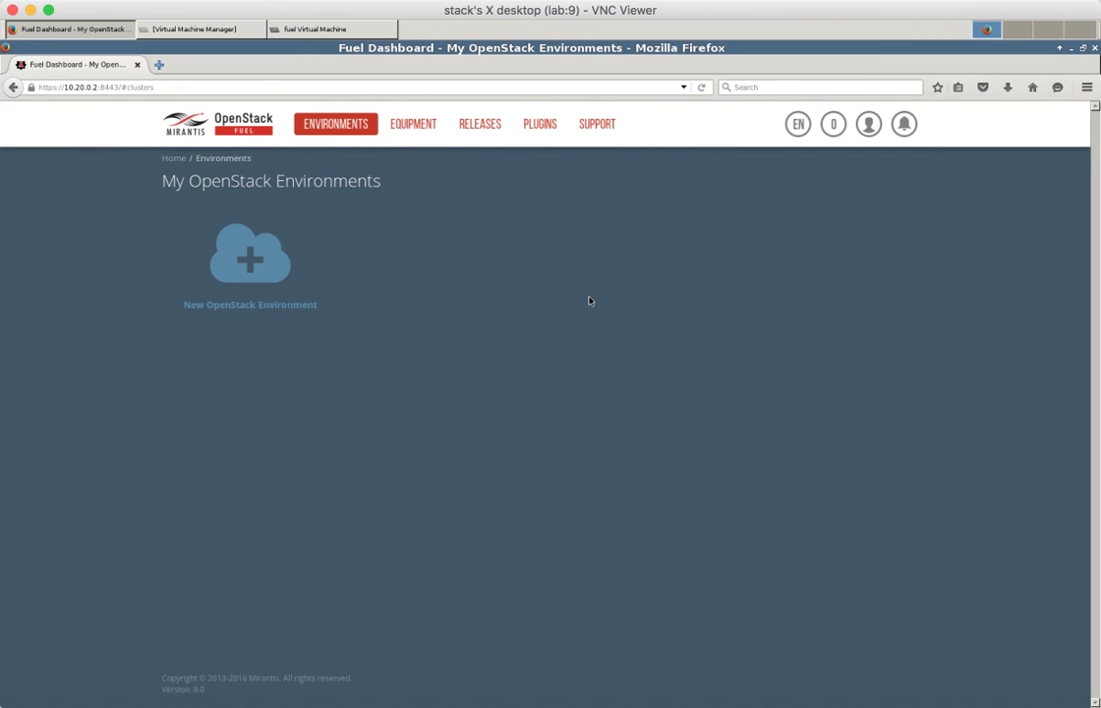